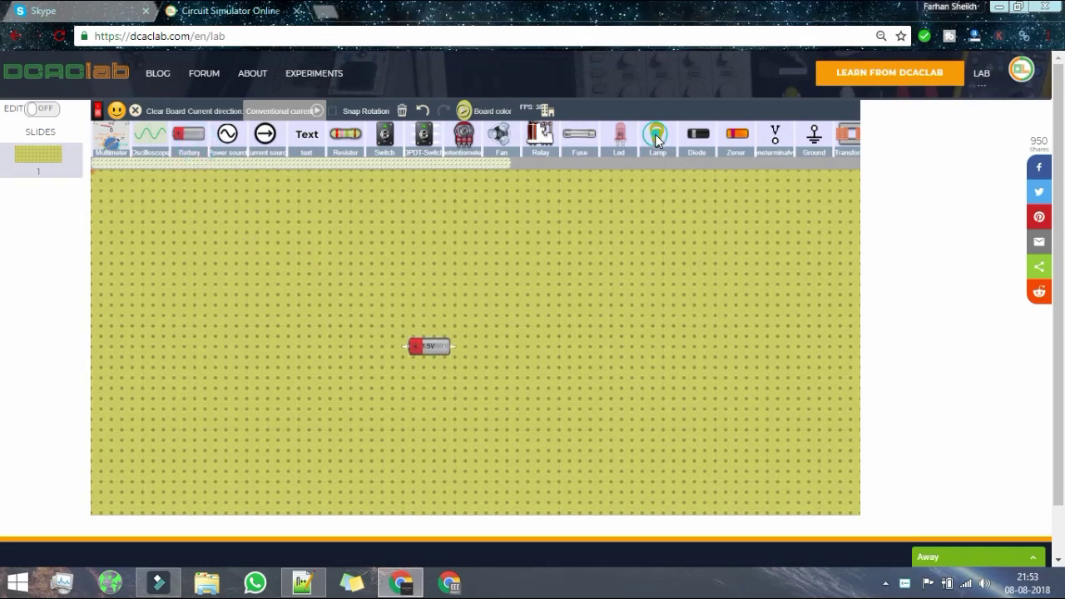
- Place a lamp, current source, resistor, DPDT switch, potentiometer and switch around the battery
{"action": "left_click_drag", "start_coordinate": [657, 140], "coordinate": [455, 282]}
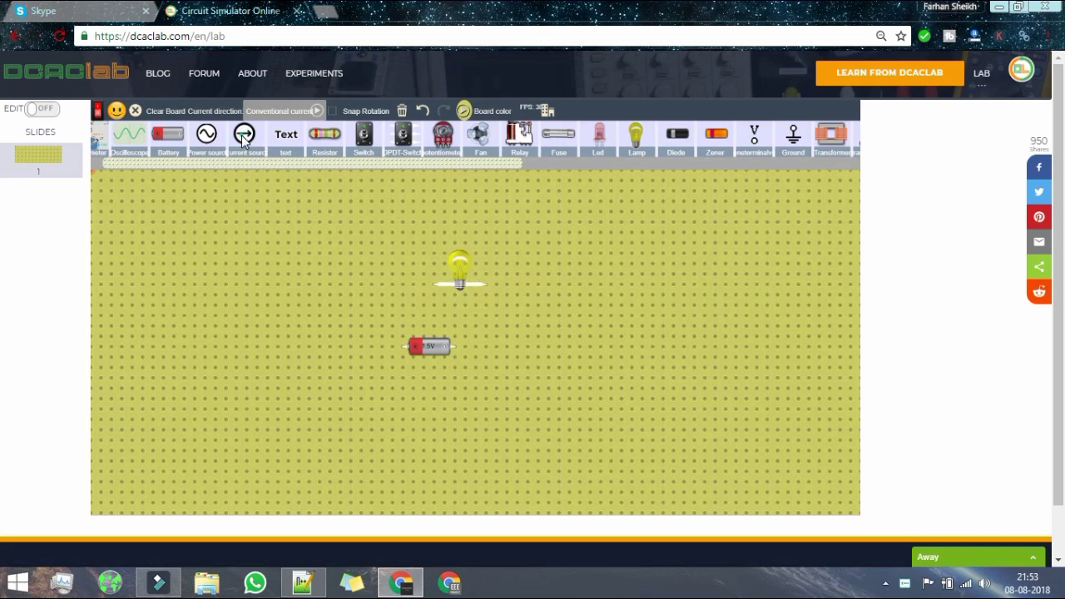
{"action": "left_click_drag", "start_coordinate": [243, 139], "coordinate": [357, 306]}
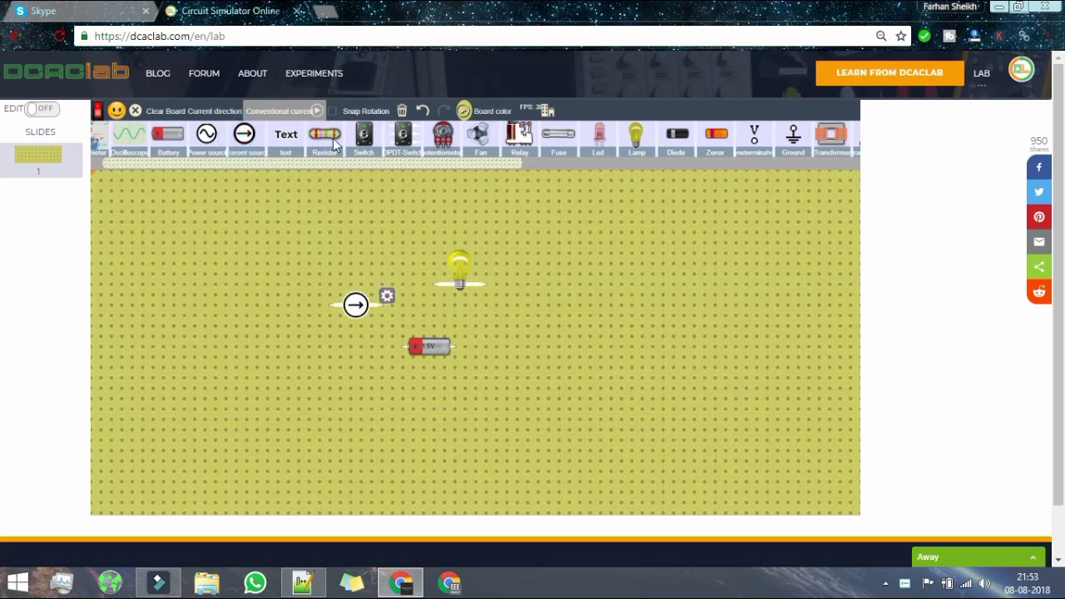
{"action": "left_click_drag", "start_coordinate": [336, 145], "coordinate": [416, 257]}
{"action": "left_click_drag", "start_coordinate": [402, 140], "coordinate": [554, 340]}
{"action": "left_click_drag", "start_coordinate": [454, 136], "coordinate": [335, 400]}
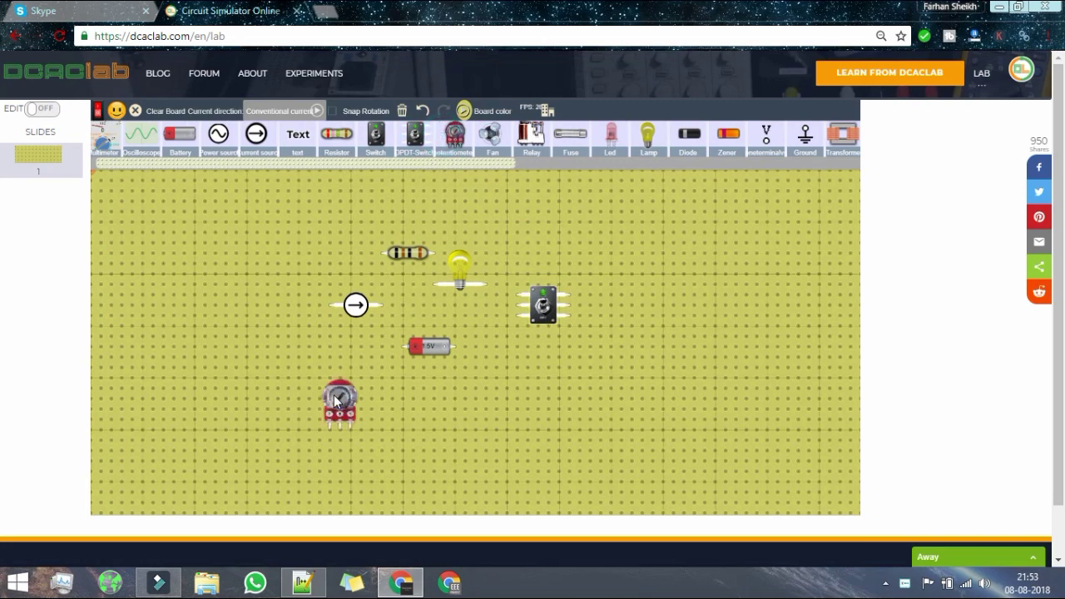
{"action": "left_click_drag", "start_coordinate": [375, 137], "coordinate": [308, 284]}
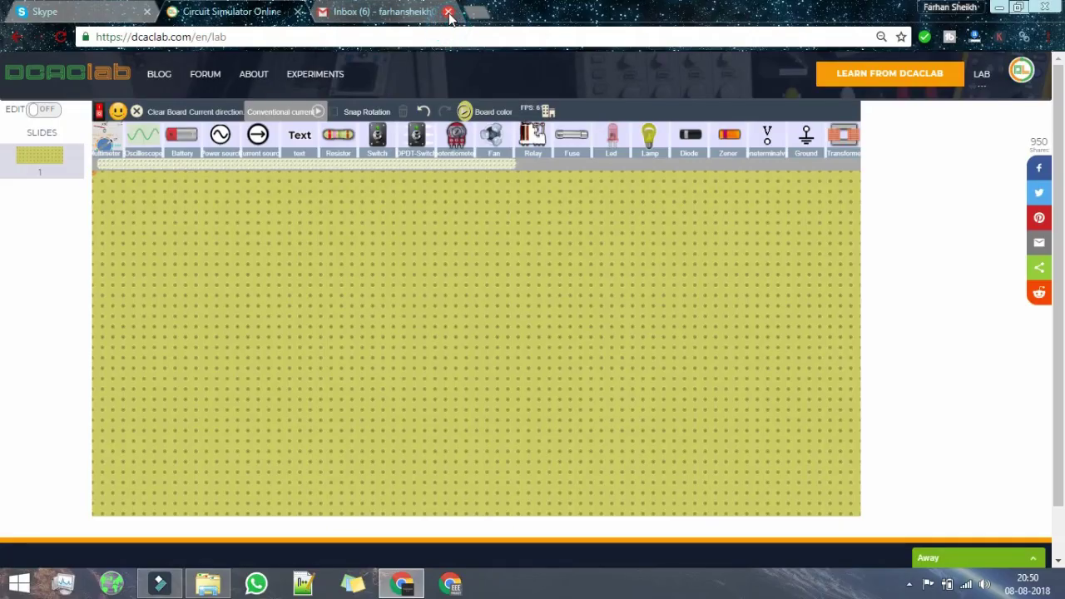
- Close the Inbox tab and place an LED with a lamp beside it on the board
{"action": "left_click", "coordinate": [450, 12]}
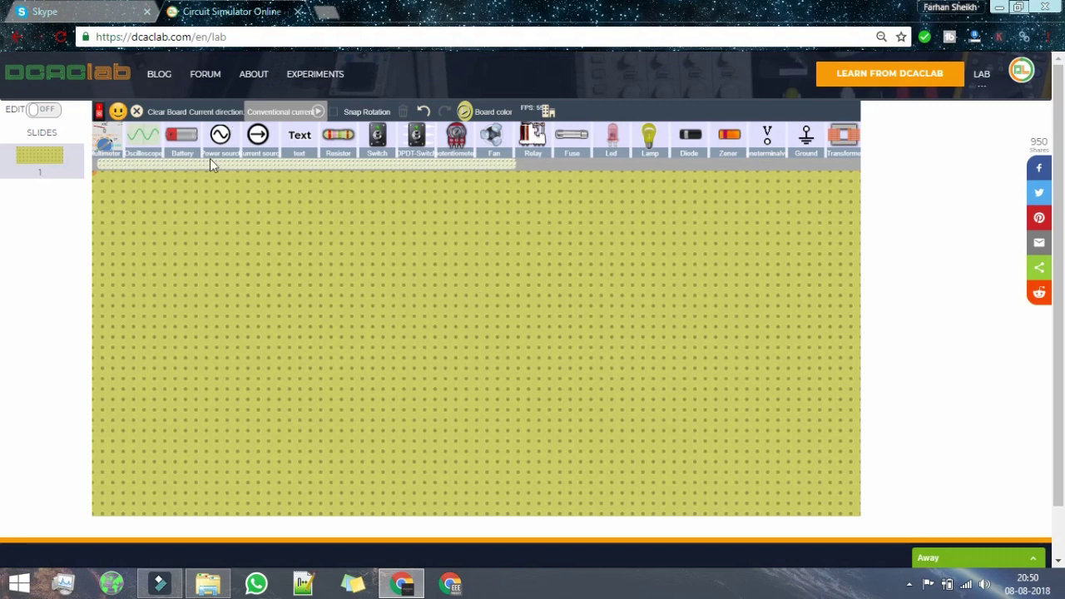
{"action": "left_click_drag", "start_coordinate": [618, 137], "coordinate": [340, 279]}
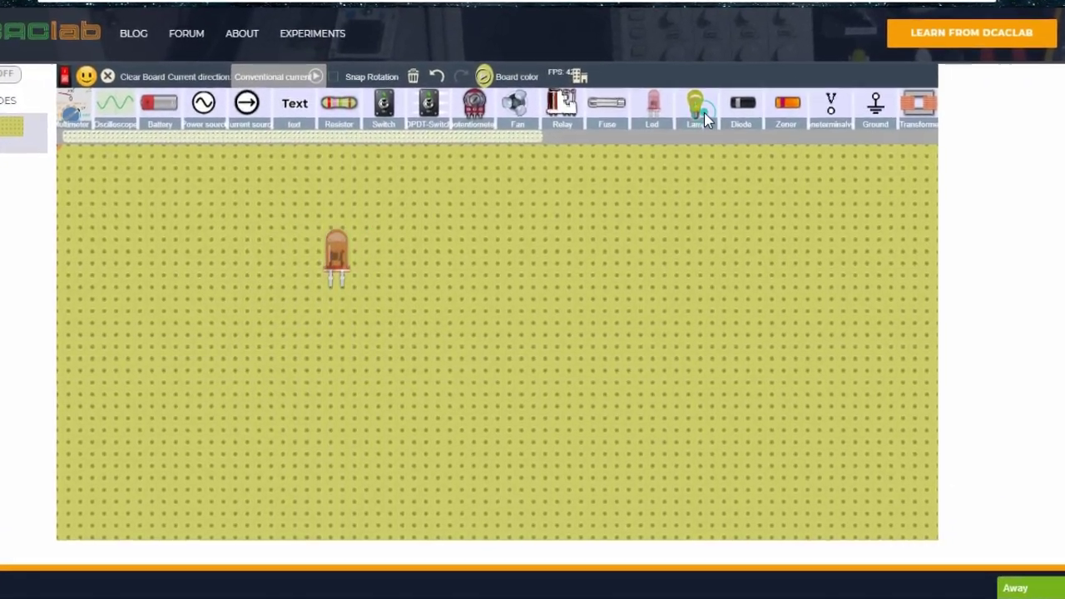
{"action": "left_click_drag", "start_coordinate": [649, 137], "coordinate": [438, 274]}
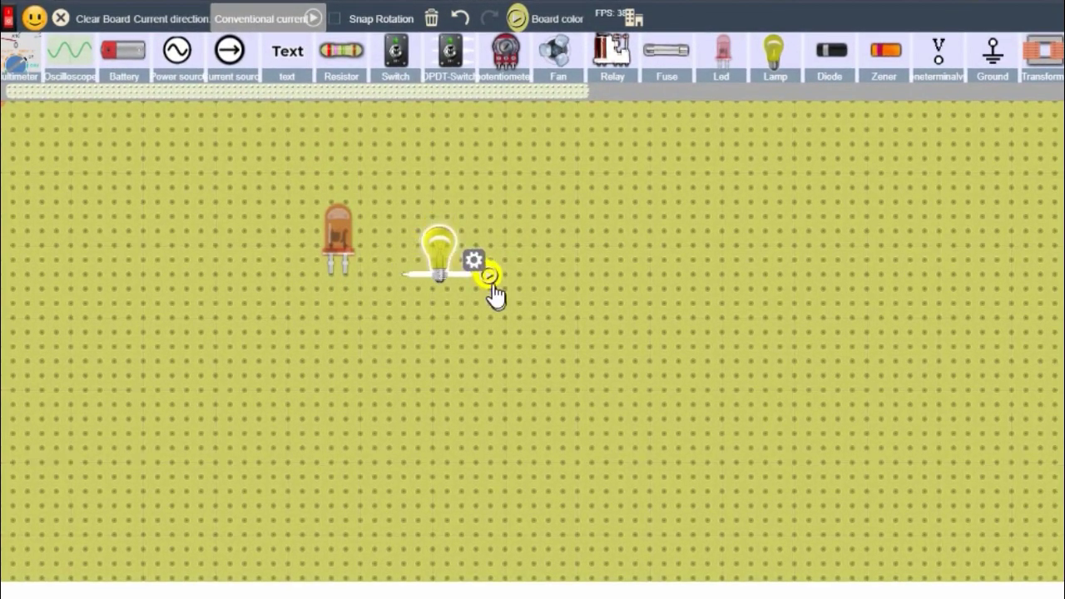
- Recolour the lamp pink and the LED clear white
{"action": "left_click", "coordinate": [490, 279]}
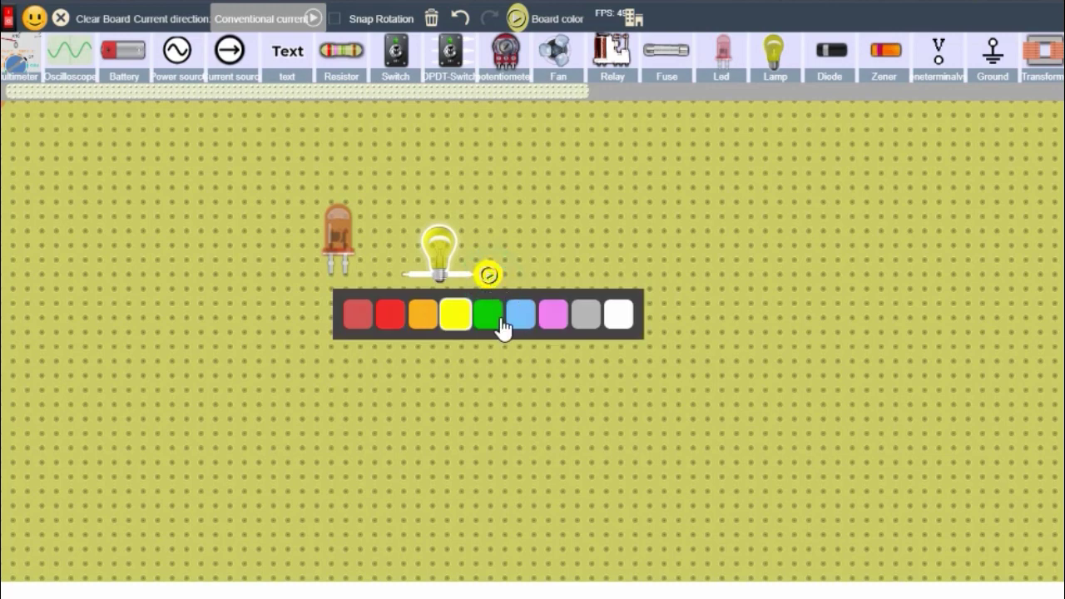
{"action": "left_click", "coordinate": [559, 314]}
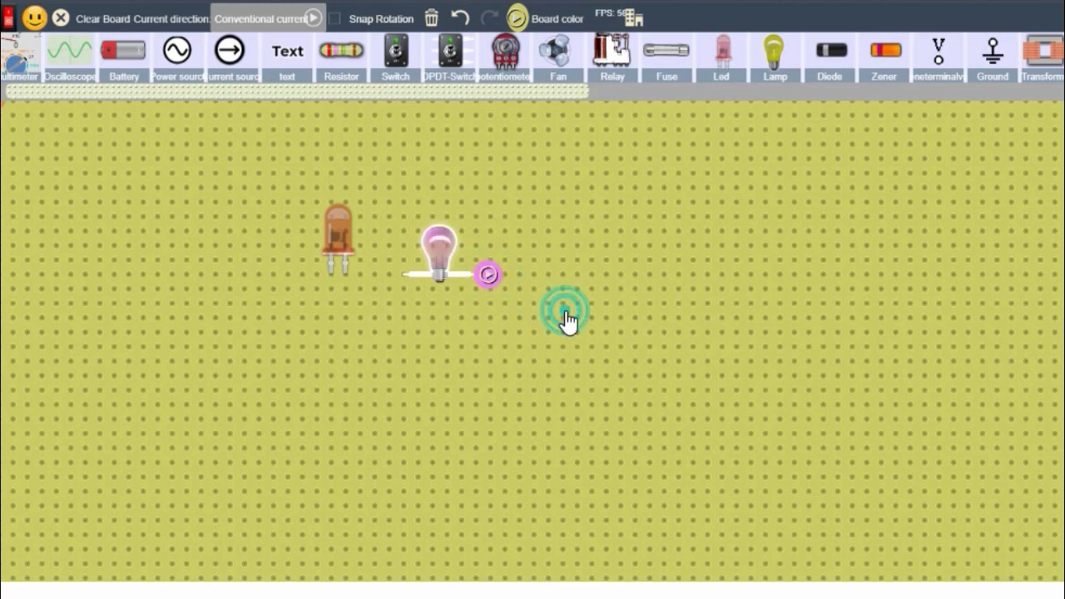
{"action": "left_click", "coordinate": [335, 236]}
{"action": "left_click", "coordinate": [387, 232]}
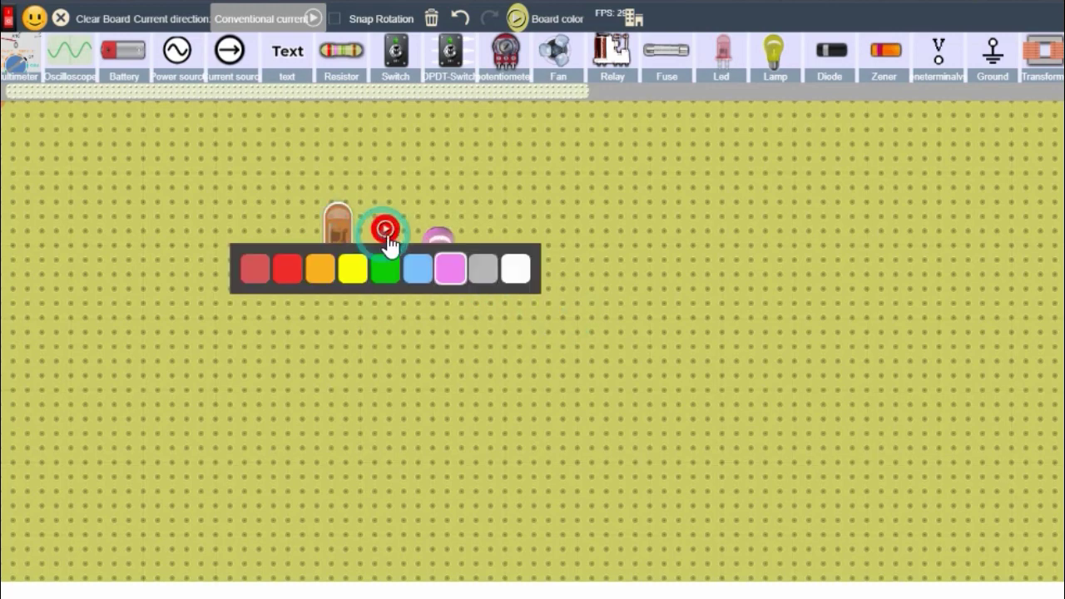
{"action": "left_click", "coordinate": [514, 266]}
{"action": "left_click", "coordinate": [652, 367]}
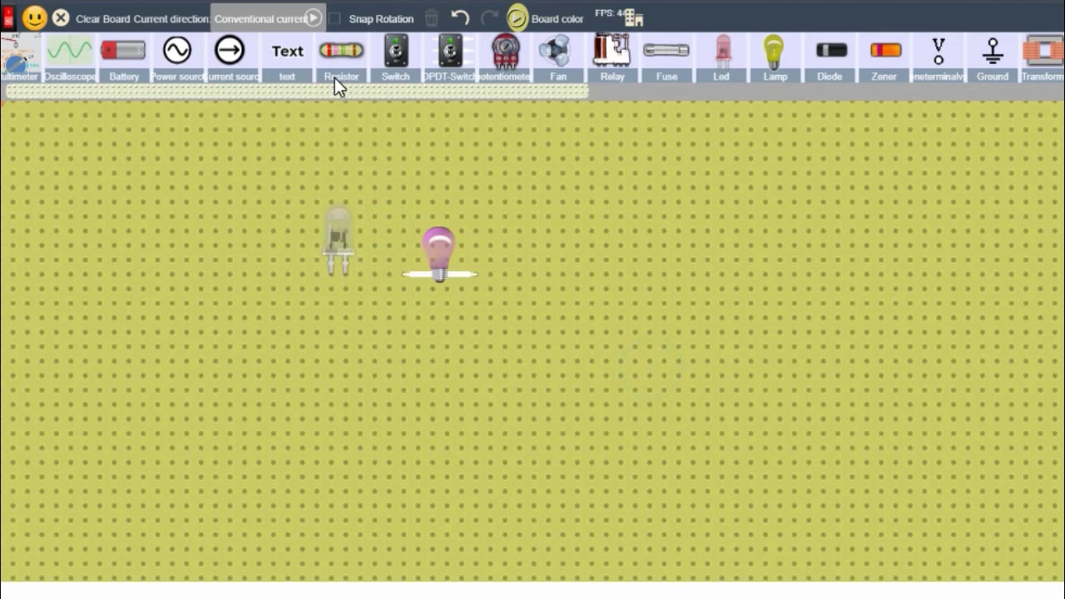
- Add a battery below the LED and wire the LED to its positive end with a green wire
{"action": "left_click_drag", "start_coordinate": [108, 65], "coordinate": [346, 358]}
{"action": "left_click_drag", "start_coordinate": [351, 106], "coordinate": [345, 343]}
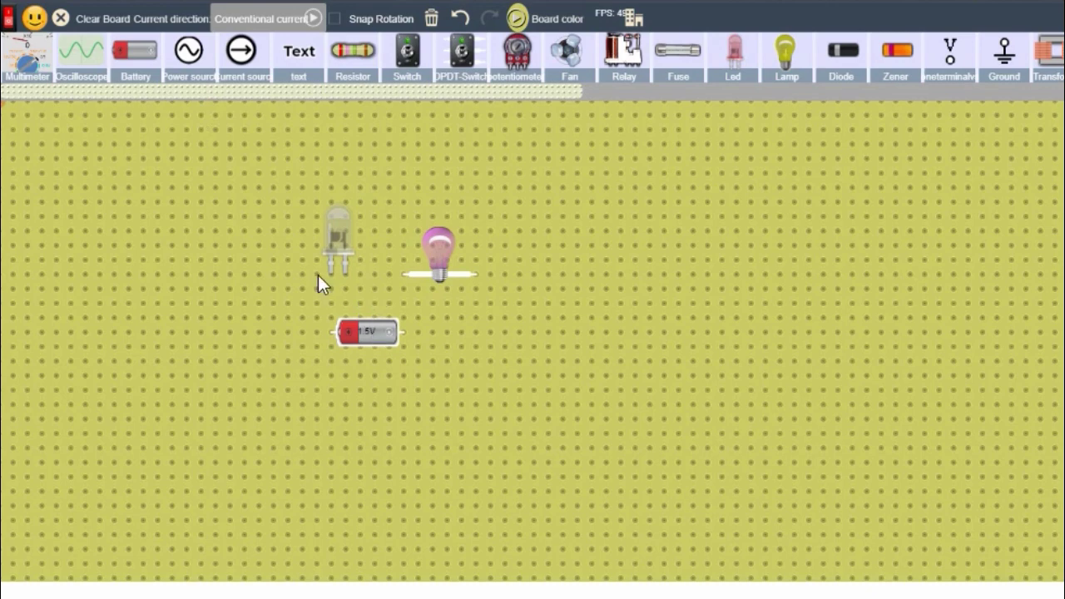
{"action": "left_click_drag", "start_coordinate": [329, 277], "coordinate": [331, 330]}
{"action": "left_click", "coordinate": [381, 332]}
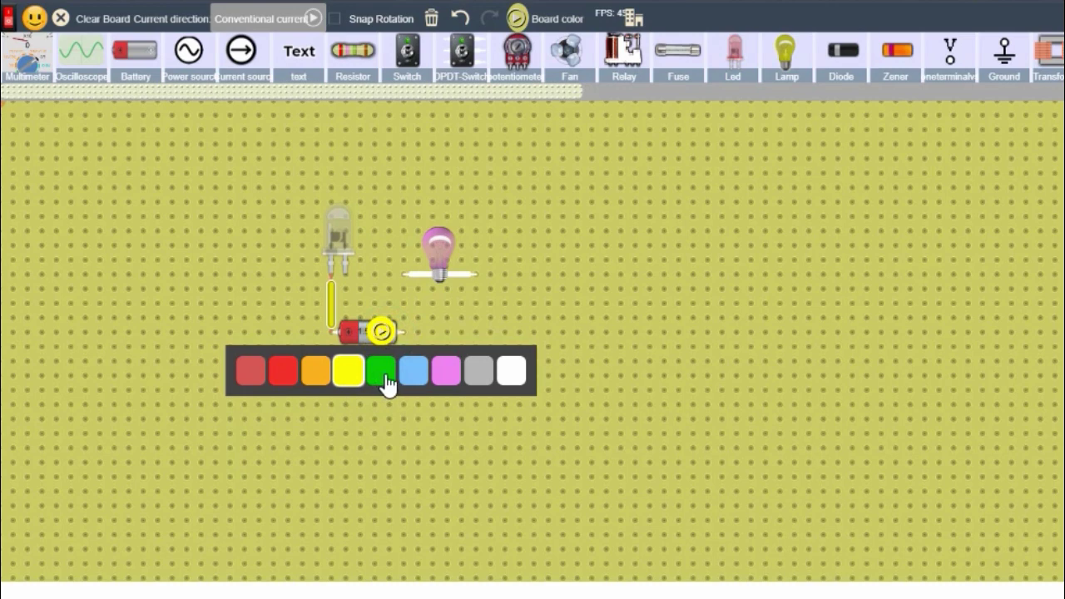
{"action": "left_click", "coordinate": [386, 379]}
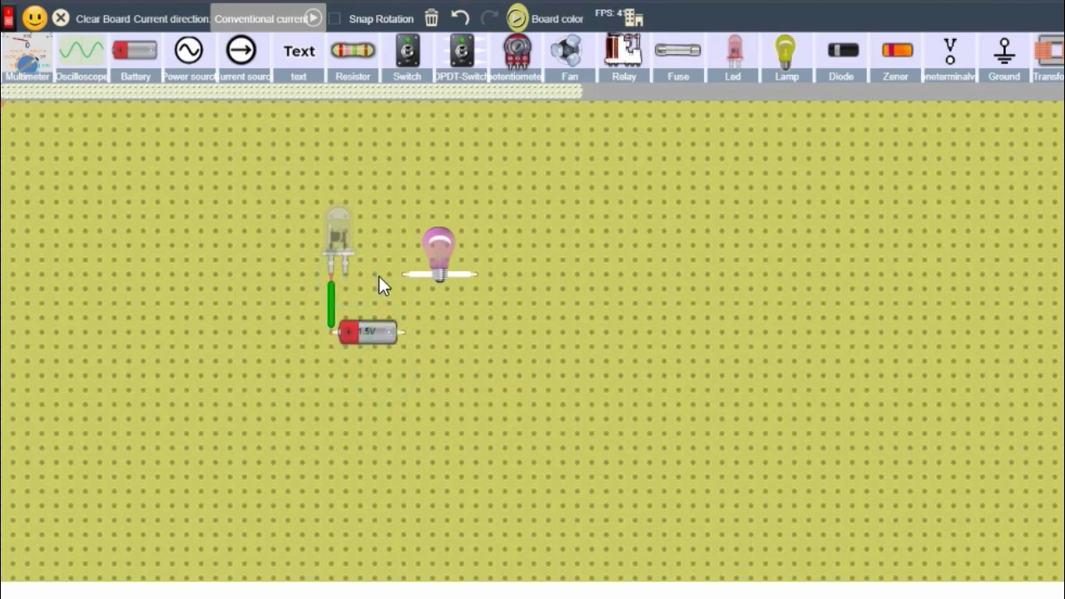
- Wire the LED to the lamp and the lamp to the battery's other terminal in red
{"action": "left_click_drag", "start_coordinate": [378, 276], "coordinate": [403, 274]}
{"action": "left_click_drag", "start_coordinate": [471, 274], "coordinate": [407, 335]}
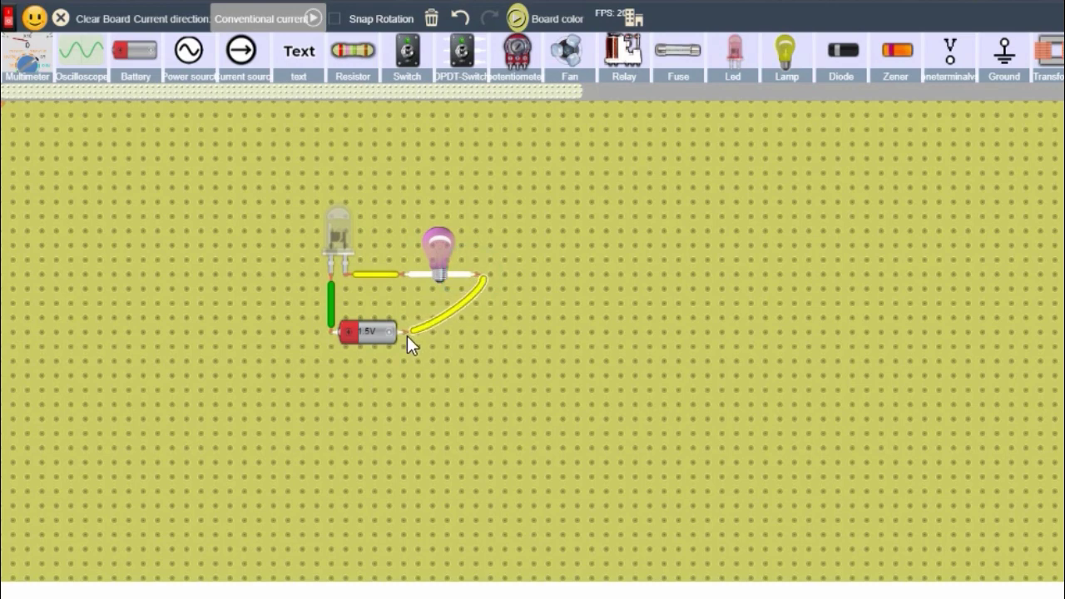
{"action": "left_click", "coordinate": [459, 337]}
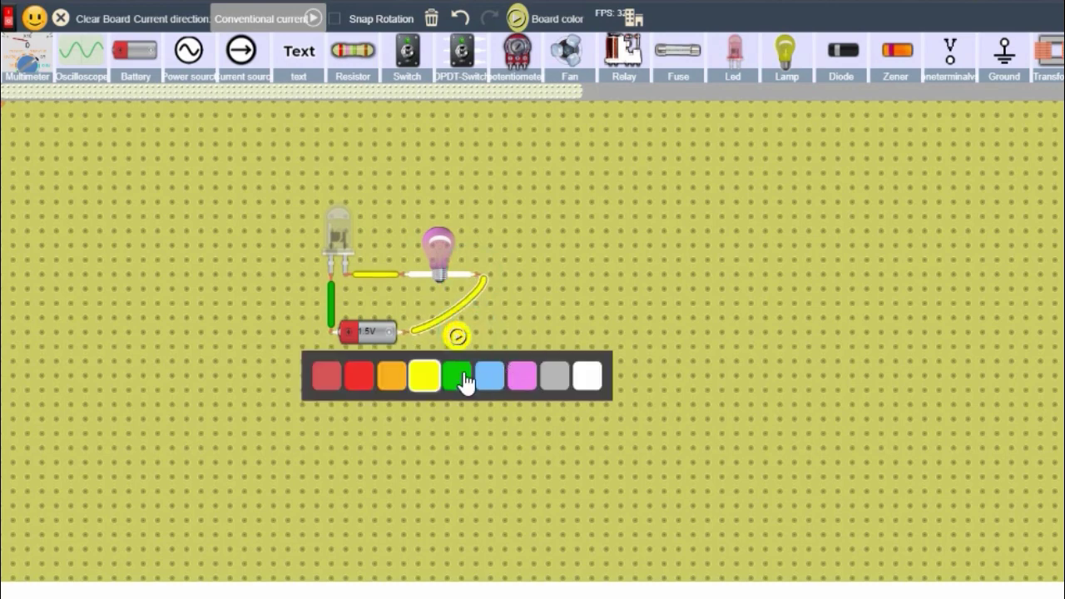
{"action": "left_click", "coordinate": [361, 379]}
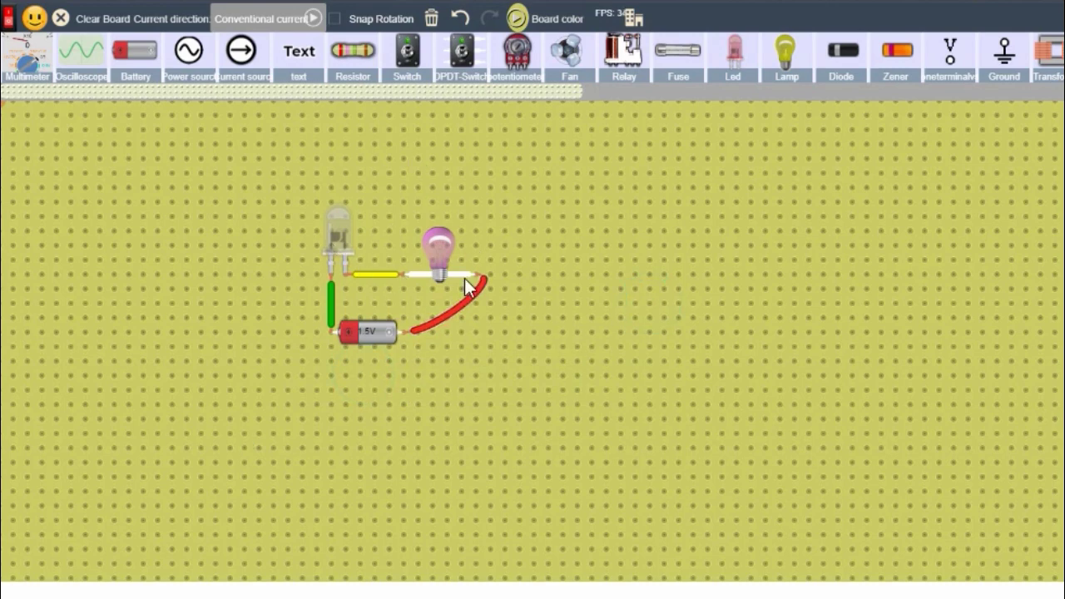
- Raise the battery voltage to 4.02 V
{"action": "left_click", "coordinate": [365, 330]}
{"action": "left_click", "coordinate": [403, 319]}
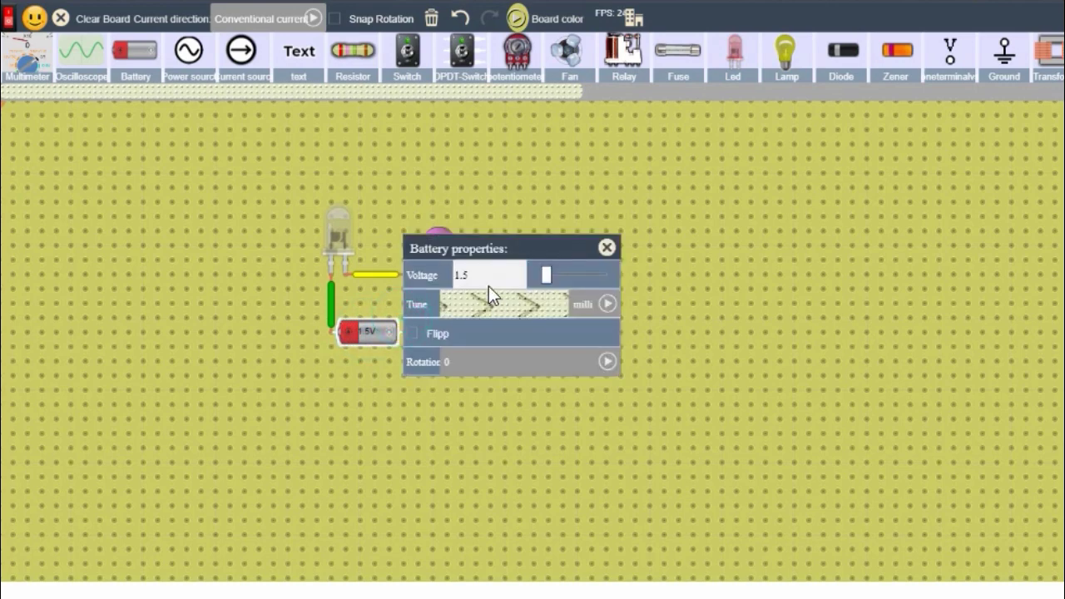
{"action": "left_click_drag", "start_coordinate": [546, 274], "coordinate": [561, 274]}
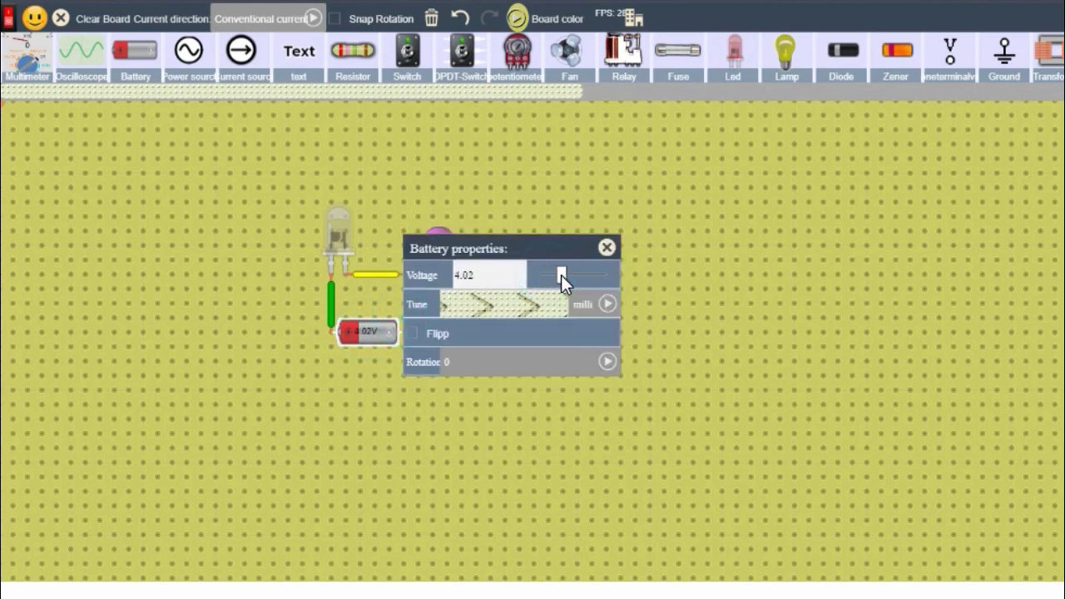
{"action": "left_click", "coordinate": [695, 310]}
- Flip the LED's orientation in its properties
{"action": "left_click", "coordinate": [344, 233]}
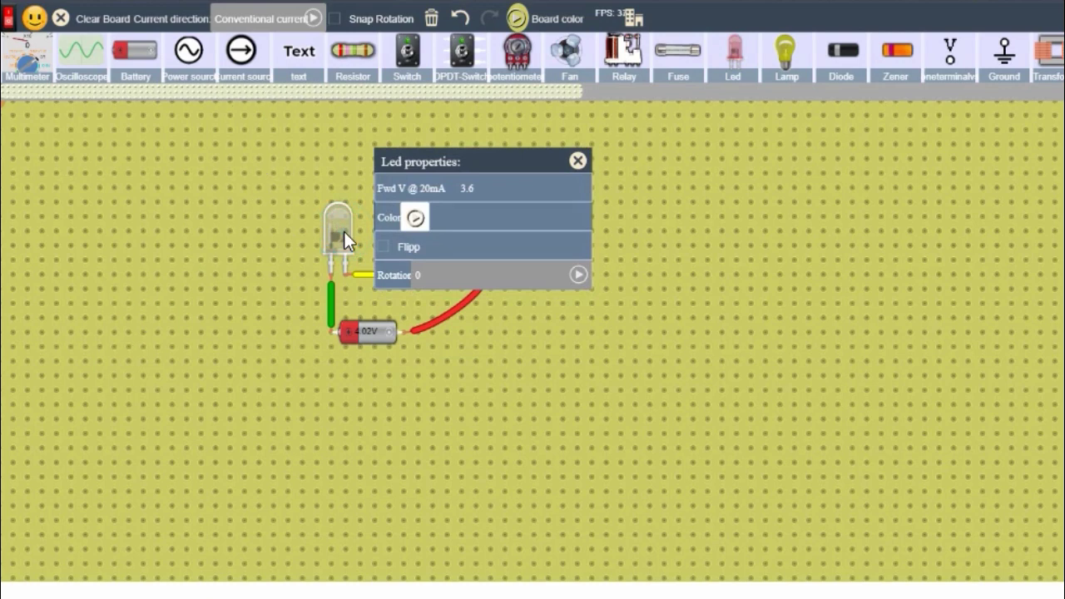
{"action": "left_click", "coordinate": [384, 248]}
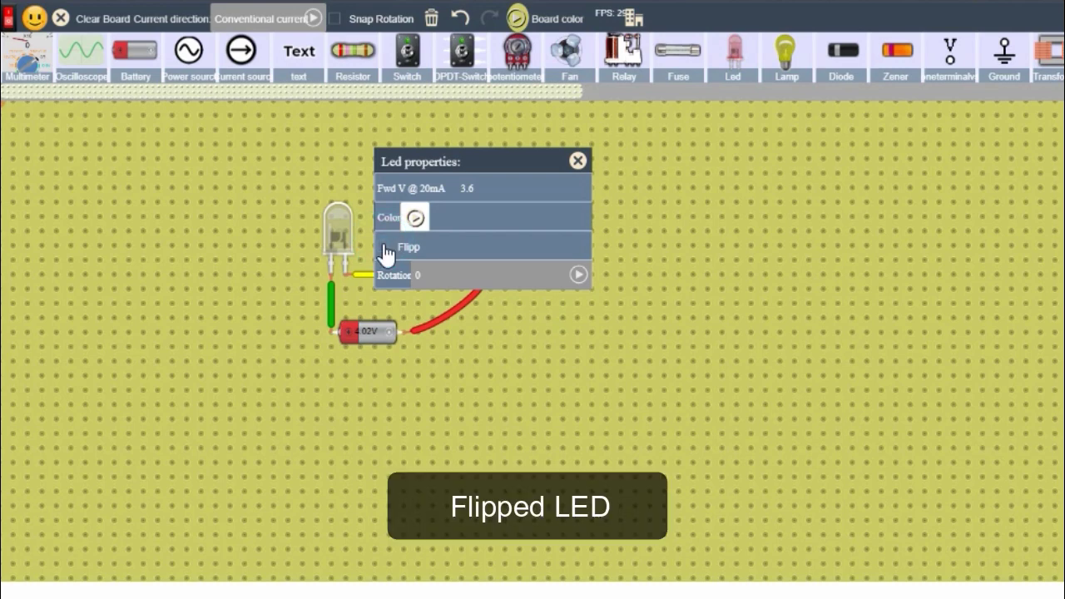
{"action": "left_click", "coordinate": [731, 285]}
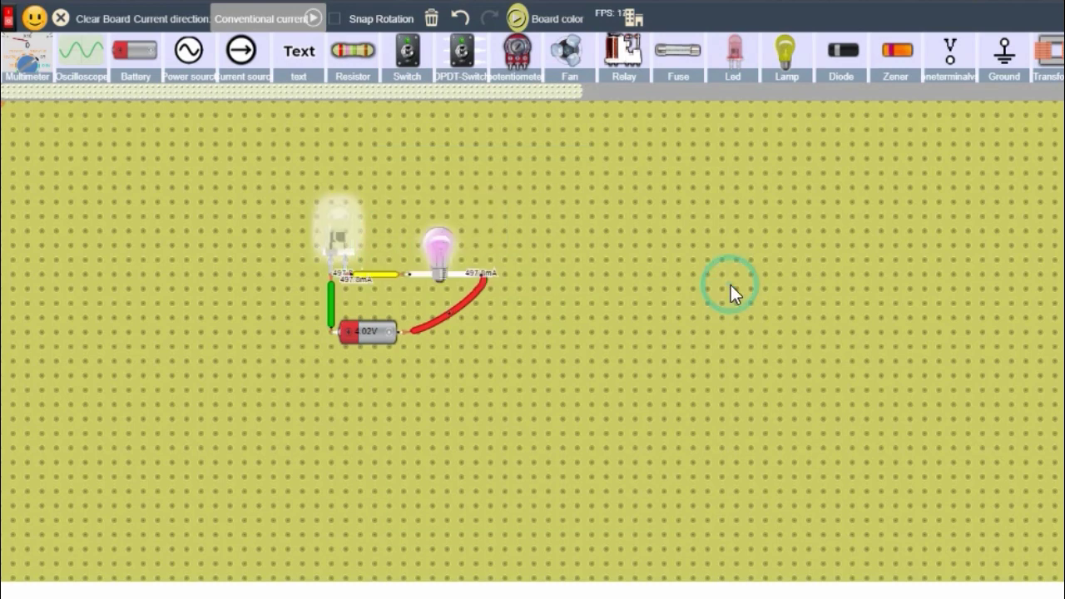
{"action": "left_click", "coordinate": [476, 308]}
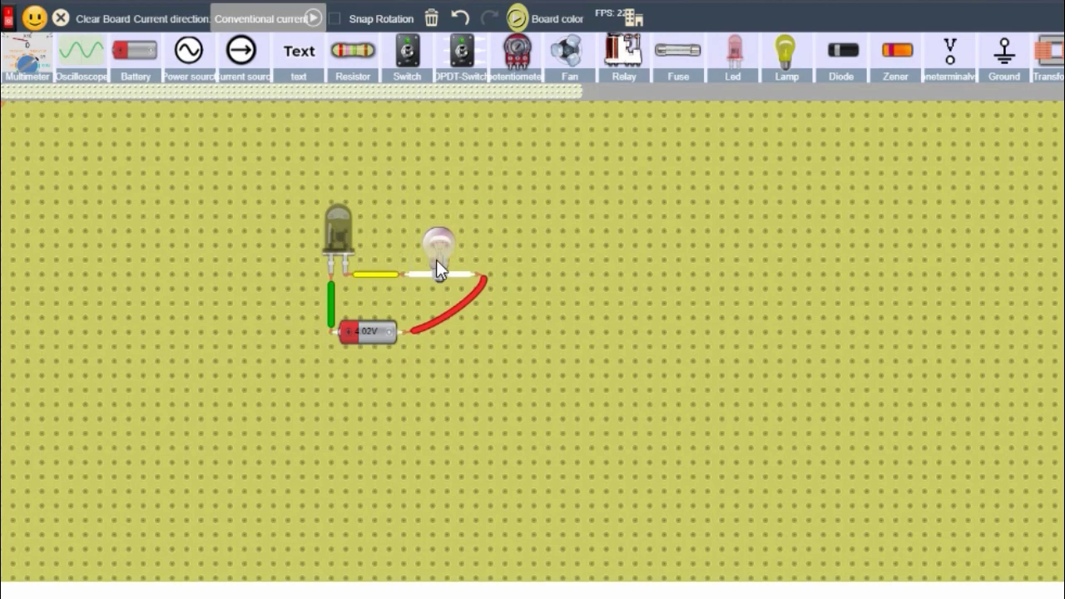
- Delete the red wire and the light bulb from the circuit
{"action": "left_click_drag", "start_coordinate": [464, 303], "coordinate": [527, 367]}
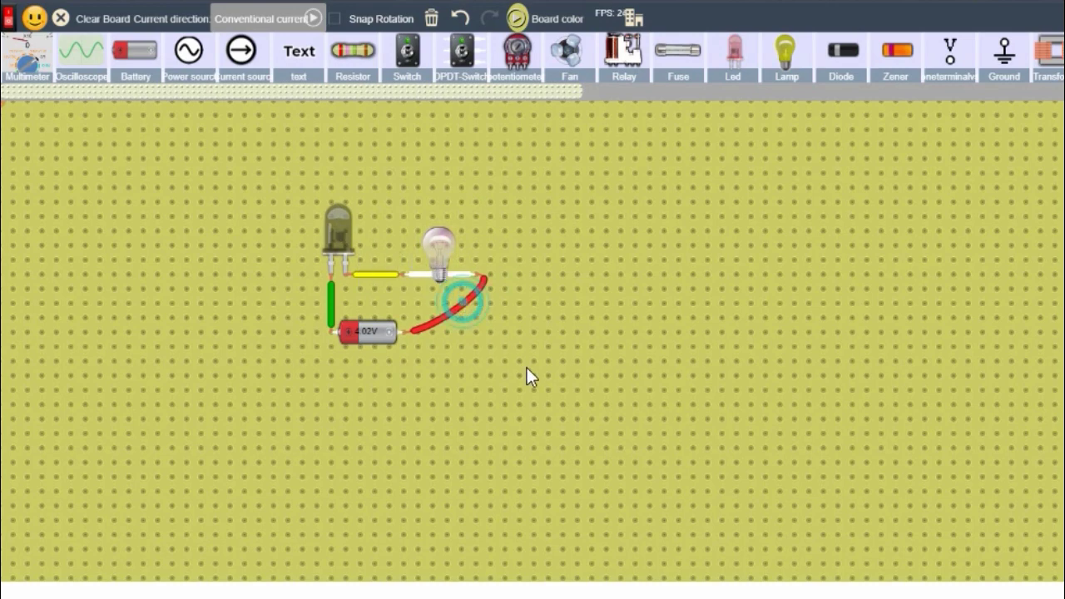
{"action": "key", "text": "Delete"}
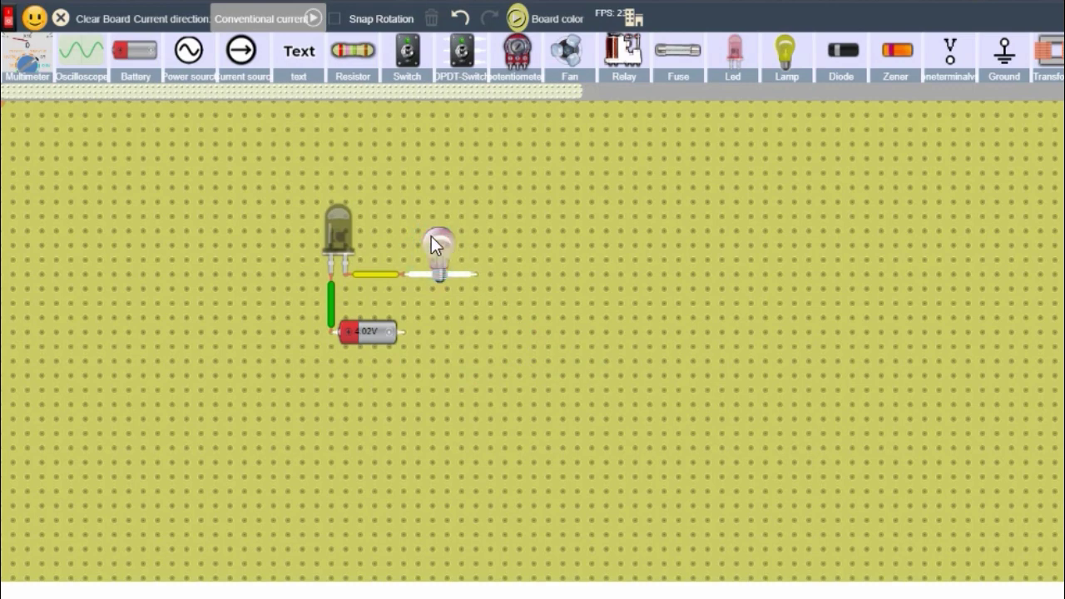
{"action": "left_click_drag", "start_coordinate": [431, 236], "coordinate": [555, 322]}
{"action": "key", "text": "Delete"}
- Place a resistor beside the battery and rotate it to stand upright
{"action": "left_click_drag", "start_coordinate": [476, 175], "coordinate": [513, 265]}
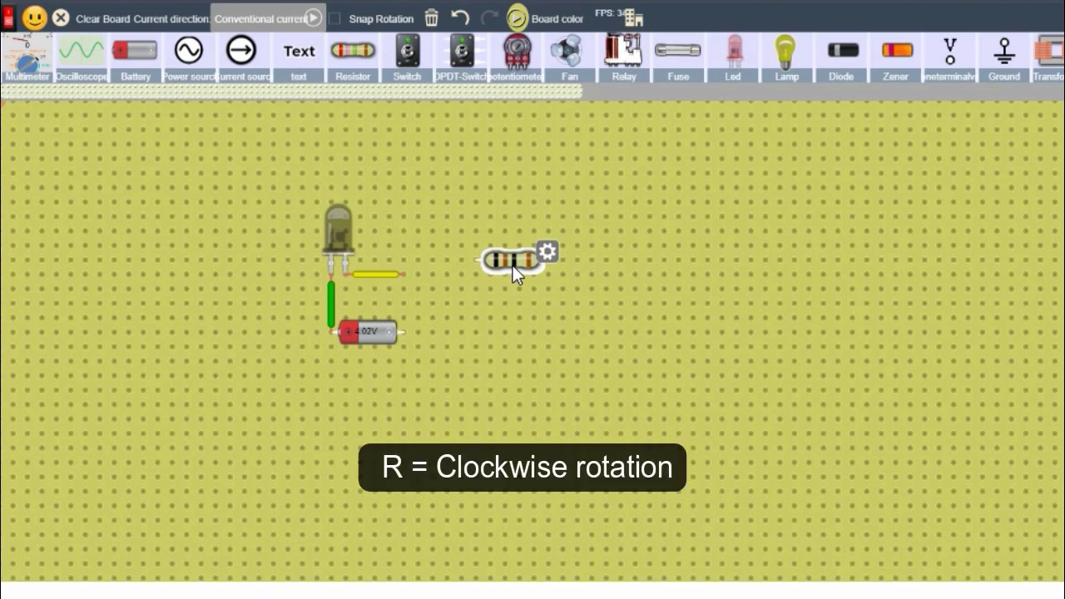
{"action": "key", "text": "r"}
{"action": "key", "text": "r"}
{"action": "key", "text": "r"}
{"action": "key", "text": "r"}
{"action": "key", "text": "r"}
{"action": "key", "text": "r"}
{"action": "key", "text": "shift+r"}
{"action": "key", "text": "shift+r"}
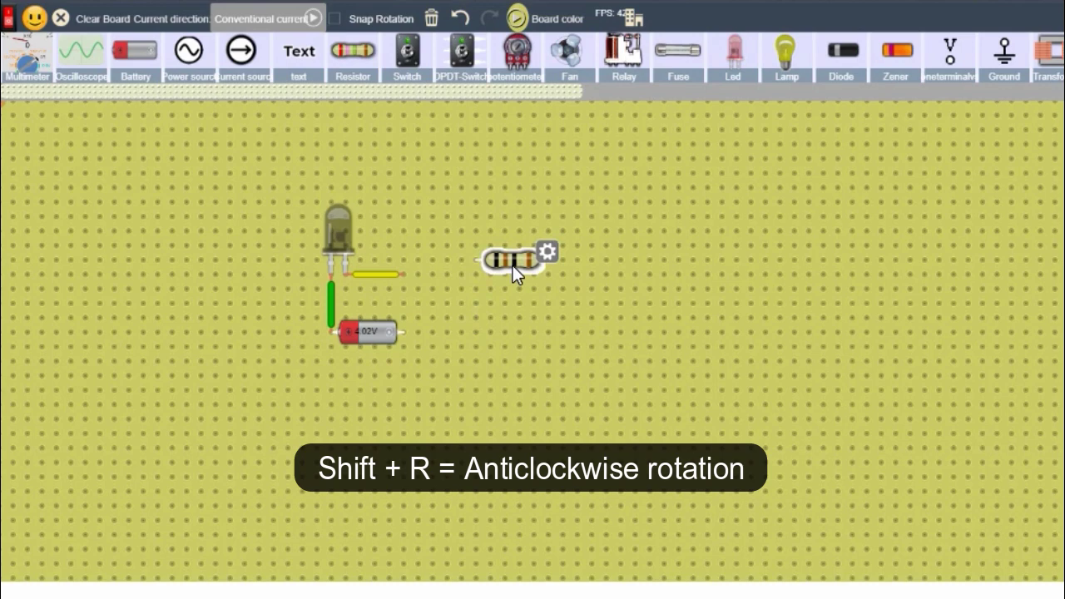
{"action": "key", "text": "shift+r"}
{"action": "key", "text": "shift+r"}
{"action": "key", "text": "shift+r"}
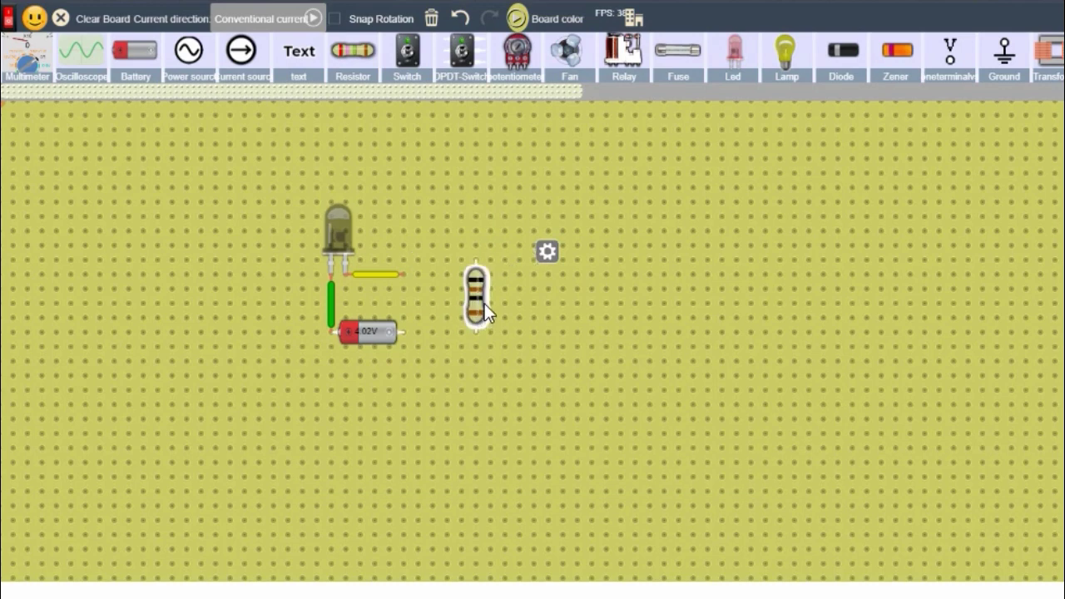
{"action": "key", "text": "shift+r"}
{"action": "key", "text": "shift+r"}
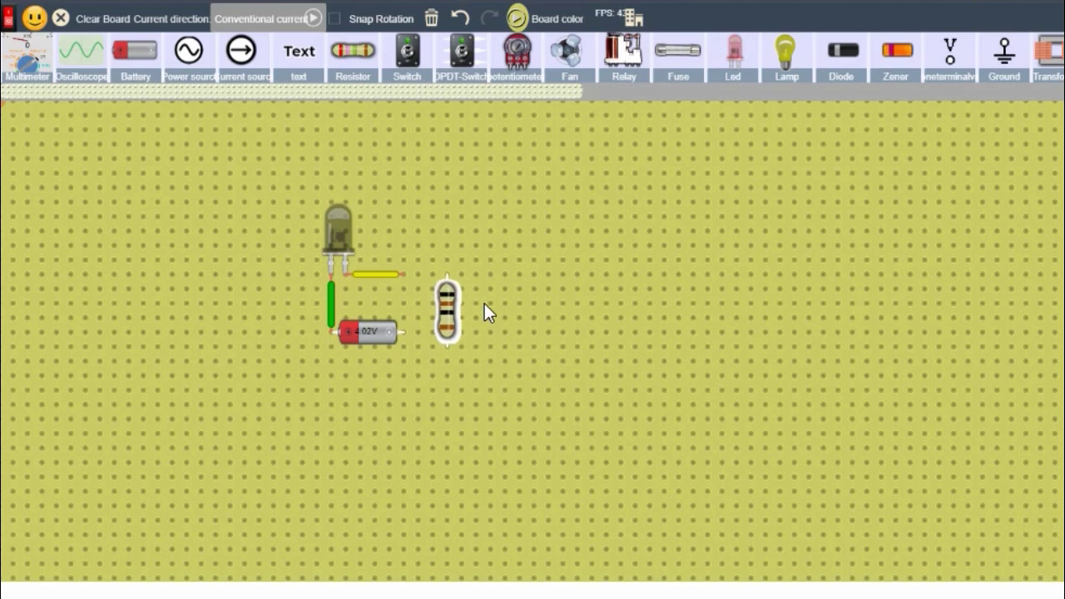
- Connect the green wire's end to the battery's left terminal
{"action": "left_click", "coordinate": [331, 324]}
{"action": "left_click_drag", "start_coordinate": [330, 344], "coordinate": [353, 342]}
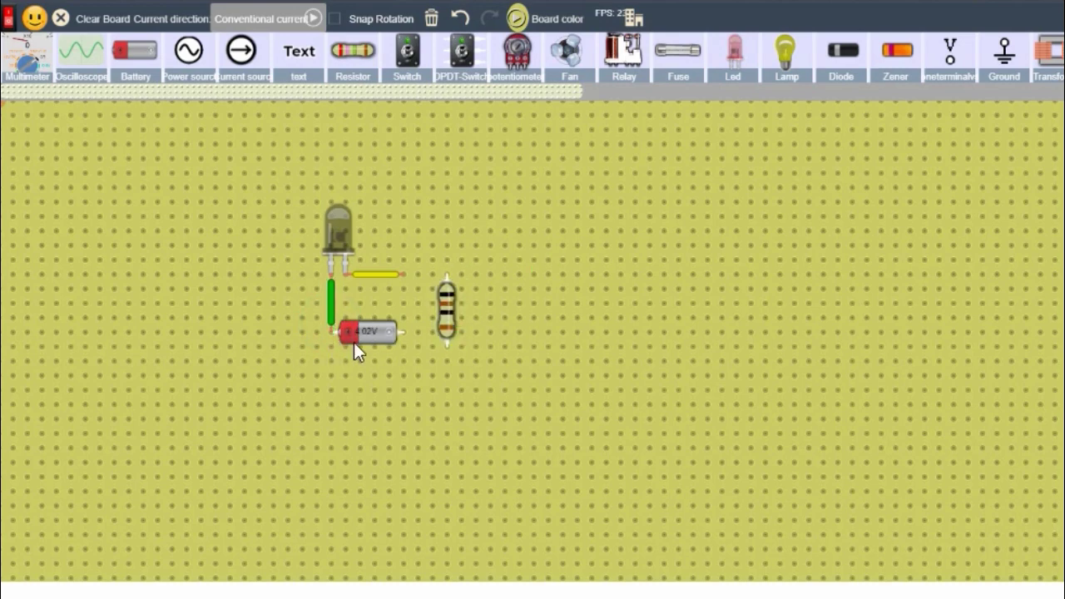
{"action": "left_click", "coordinate": [372, 334]}
{"action": "left_click", "coordinate": [330, 322]}
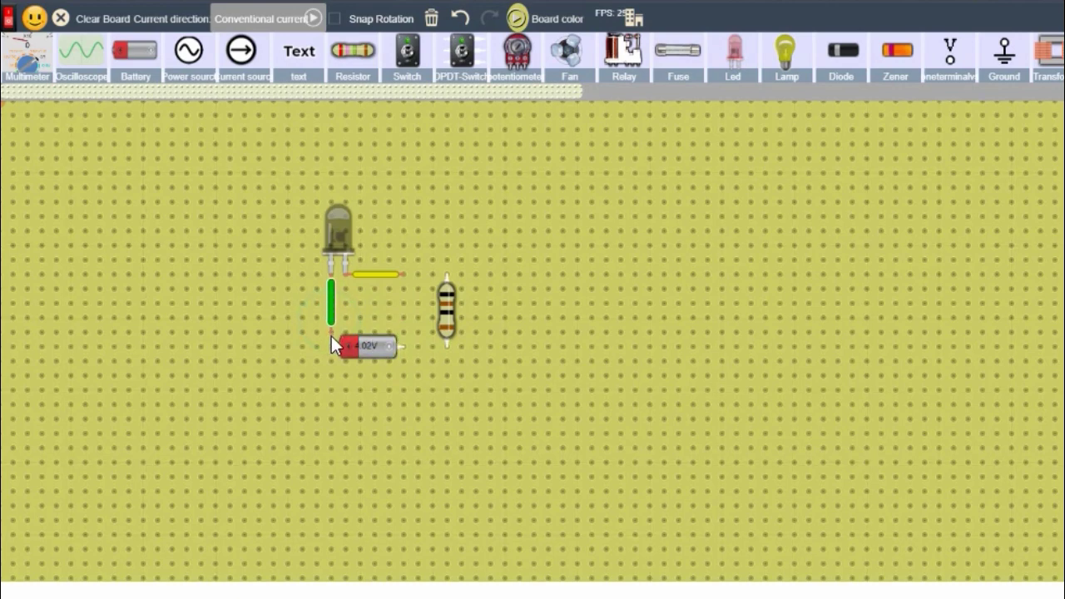
{"action": "left_click_drag", "start_coordinate": [331, 336], "coordinate": [331, 348]}
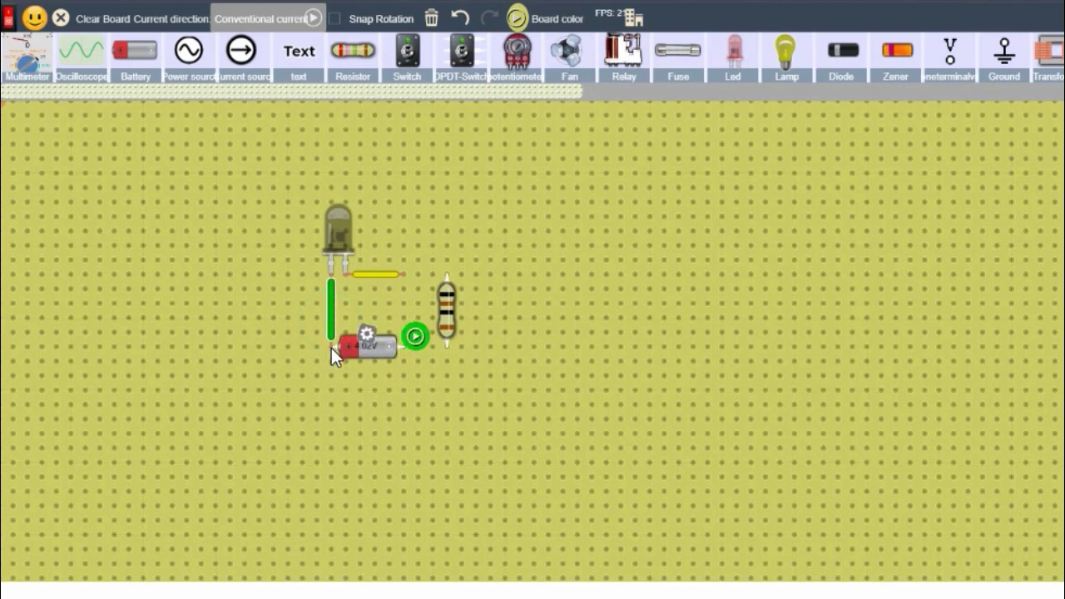
- Set the resistor's first band to orange (3) and multiplier to brown ×10¹, then recheck the value
{"action": "left_click", "coordinate": [447, 315]}
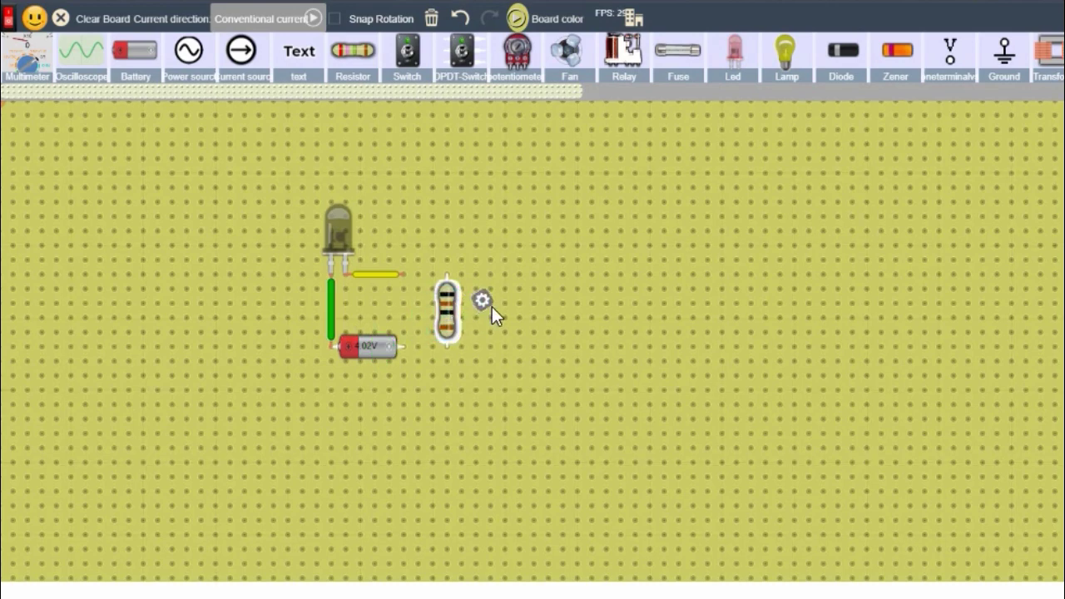
{"action": "left_click", "coordinate": [482, 300]}
{"action": "left_click", "coordinate": [542, 247]}
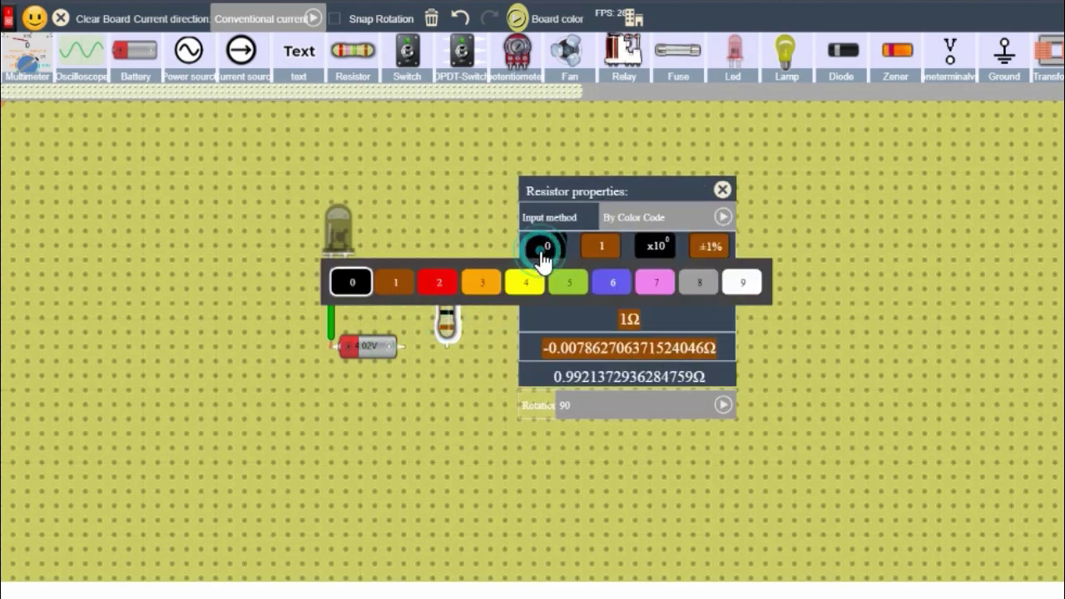
{"action": "left_click", "coordinate": [477, 289]}
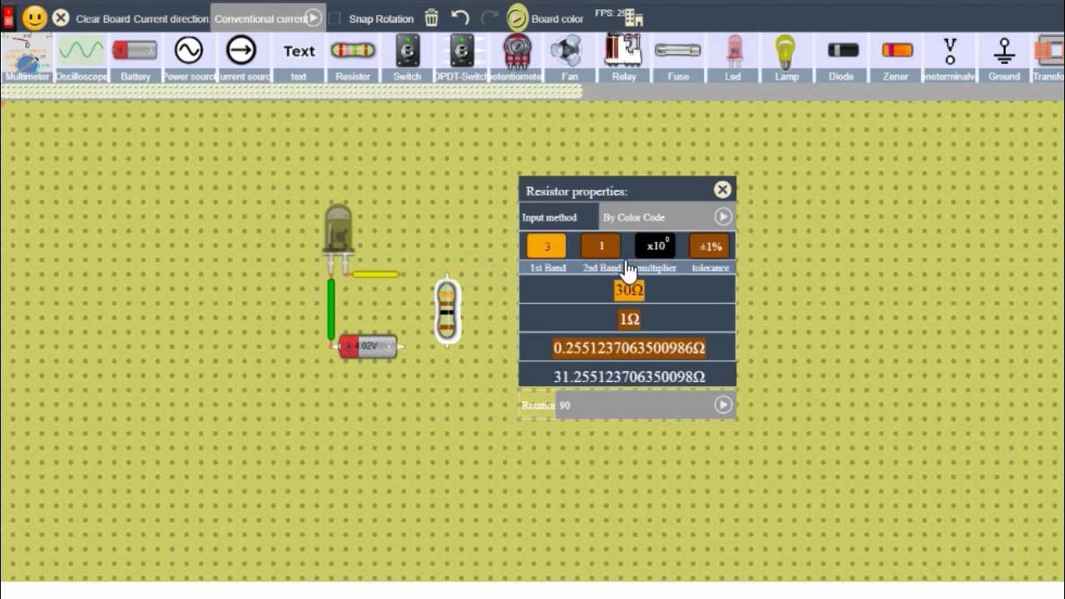
{"action": "left_click", "coordinate": [653, 245]}
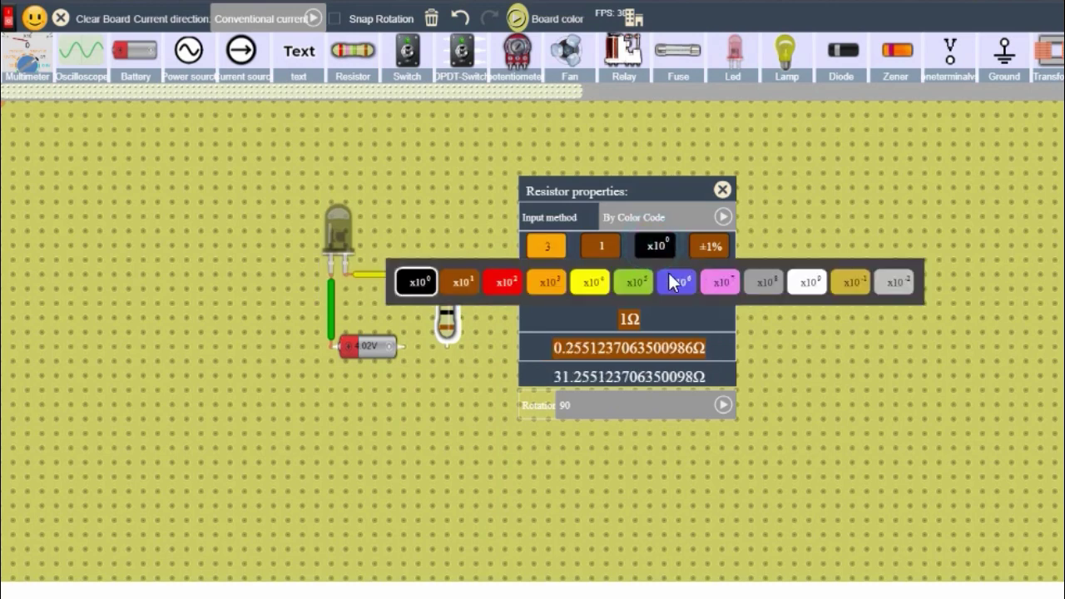
{"action": "left_click", "coordinate": [457, 285]}
{"action": "left_click", "coordinate": [778, 278]}
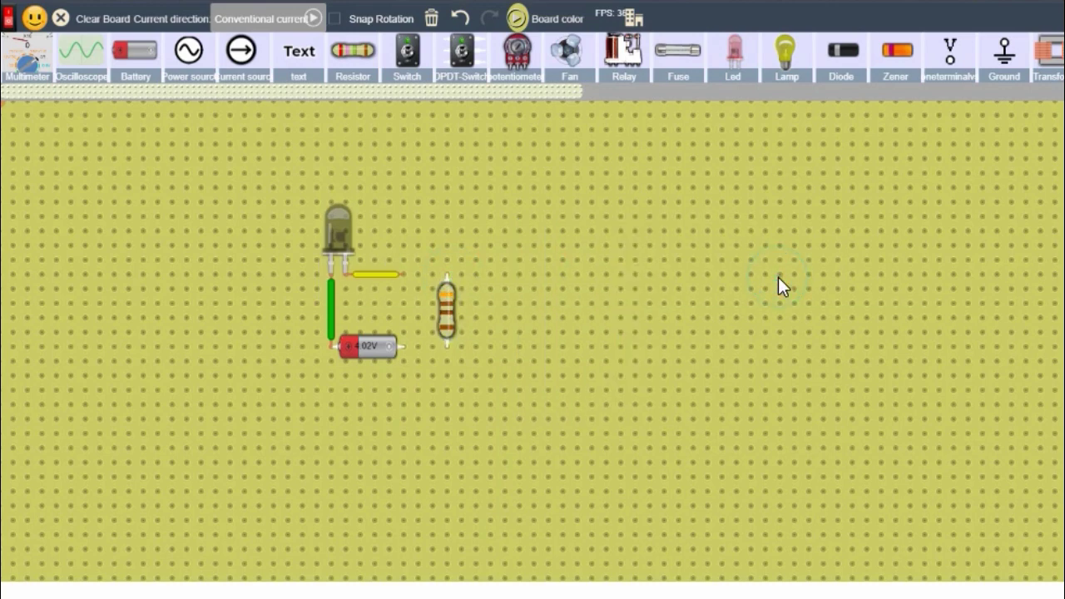
{"action": "left_click", "coordinate": [450, 303]}
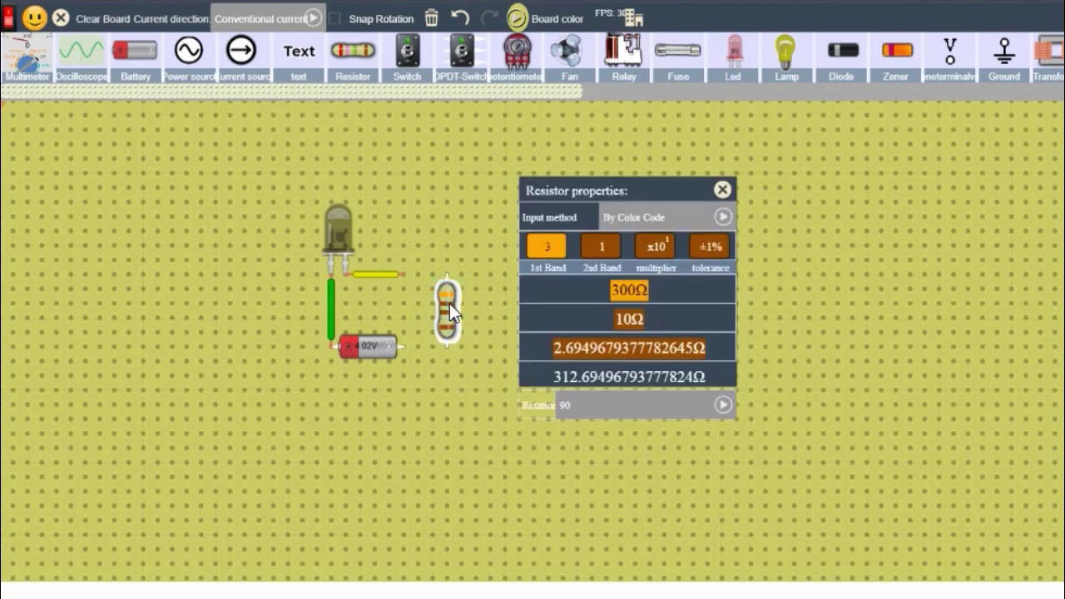
{"action": "left_click", "coordinate": [450, 306]}
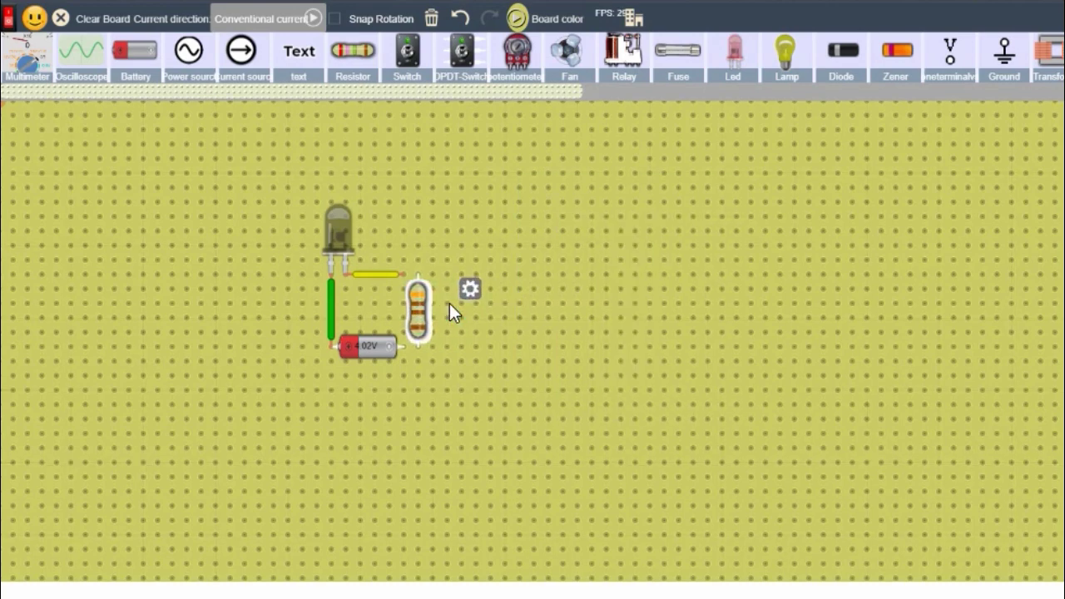
- Replace the old LED with a new one on the leads and reverse the battery so it glows red
{"action": "left_click_drag", "start_coordinate": [331, 234], "coordinate": [501, 178]}
{"action": "key", "text": "Delete"}
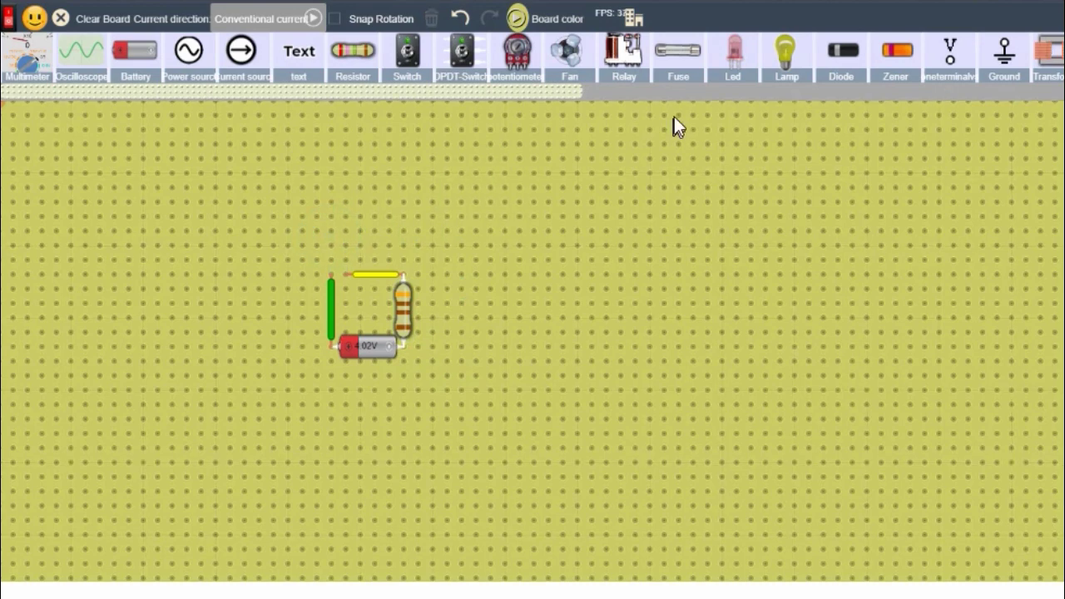
{"action": "left_click_drag", "start_coordinate": [732, 53], "coordinate": [331, 234]}
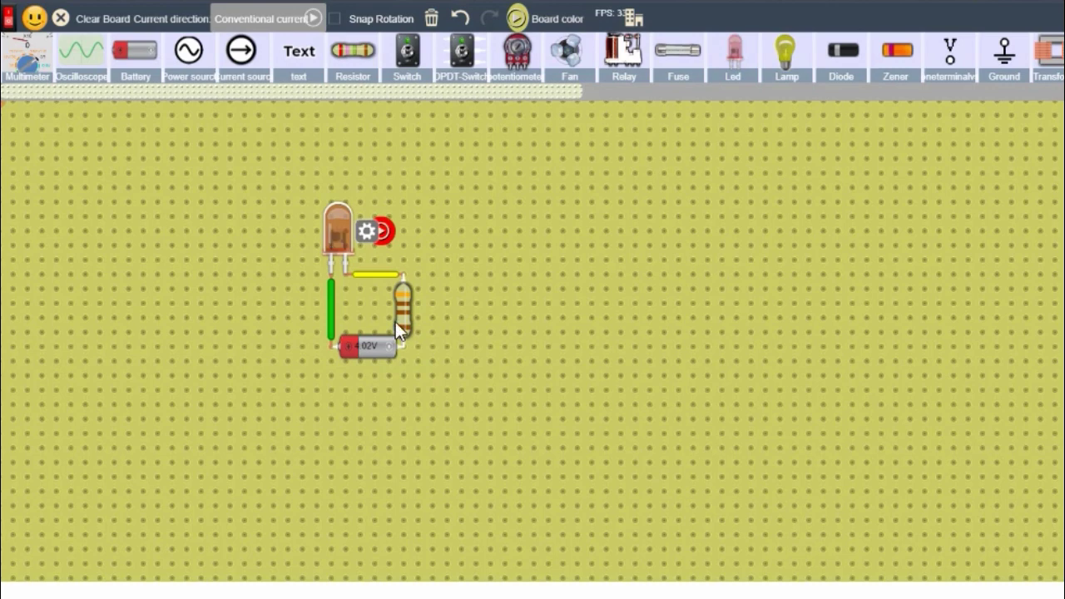
{"action": "left_click", "coordinate": [372, 351]}
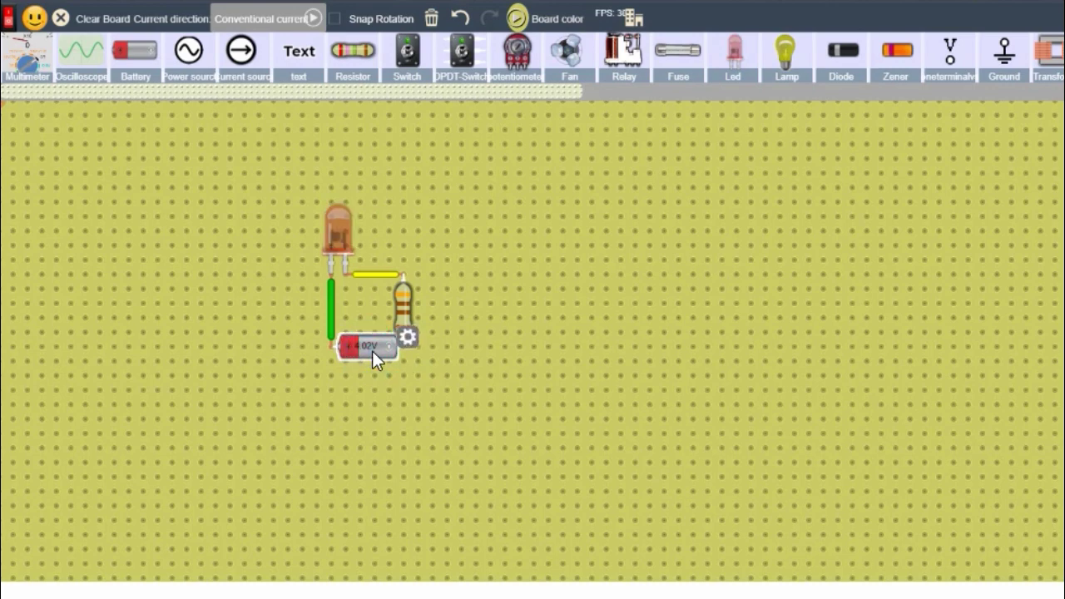
{"action": "left_click", "coordinate": [565, 356]}
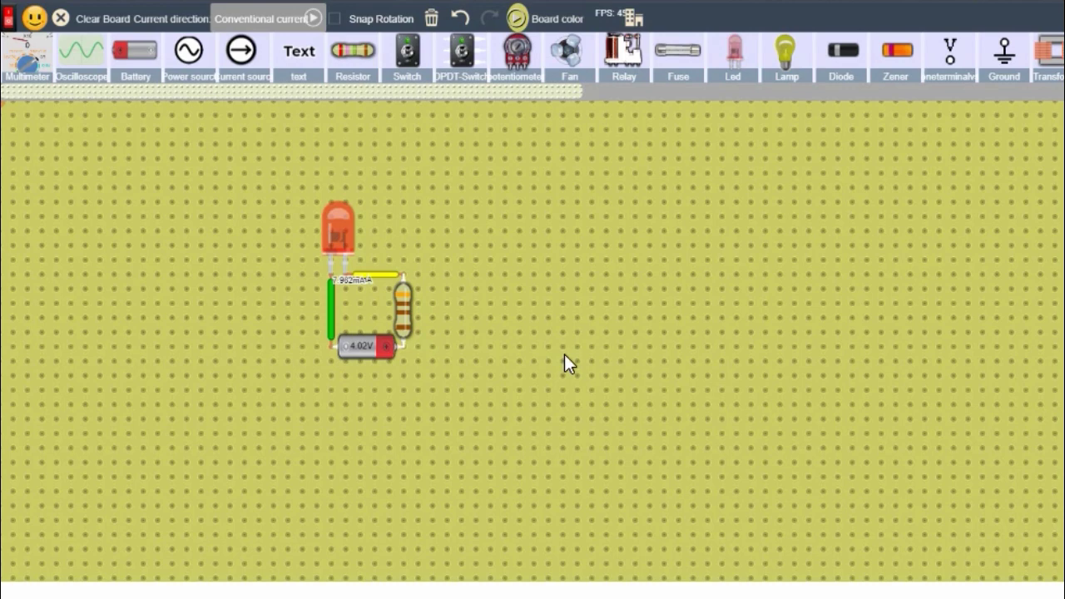
{"action": "key", "text": "ctrl+z"}
{"action": "key", "text": "ctrl+z"}
{"action": "key", "text": "ctrl+z"}
{"action": "key", "text": "ctrl+z"}
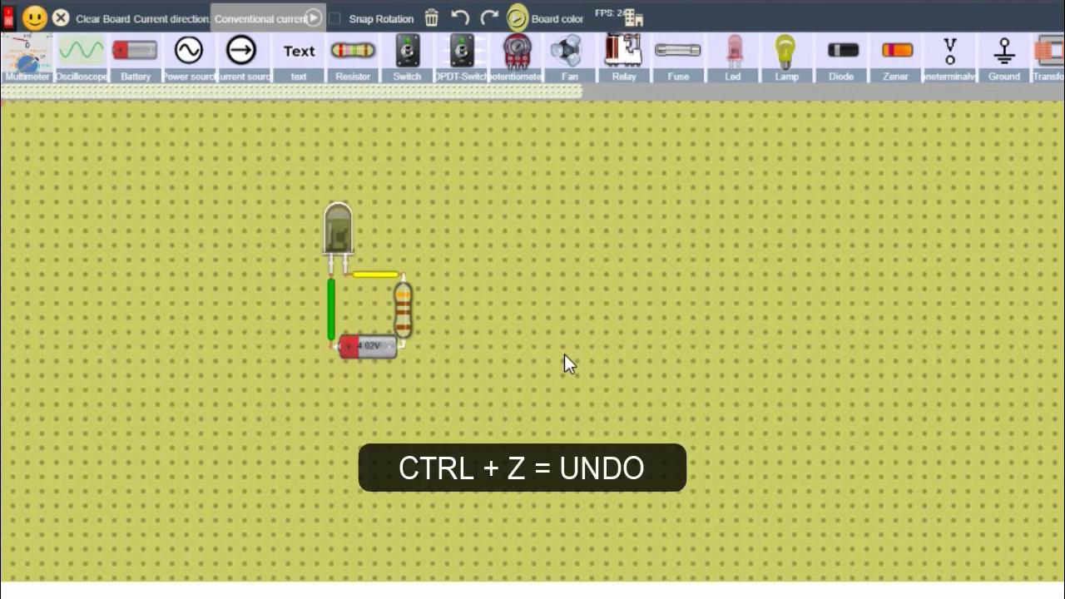
{"action": "key", "text": "ctrl+z"}
{"action": "key", "text": "ctrl+z"}
{"action": "key", "text": "ctrl+z"}
{"action": "key", "text": "ctrl+z"}
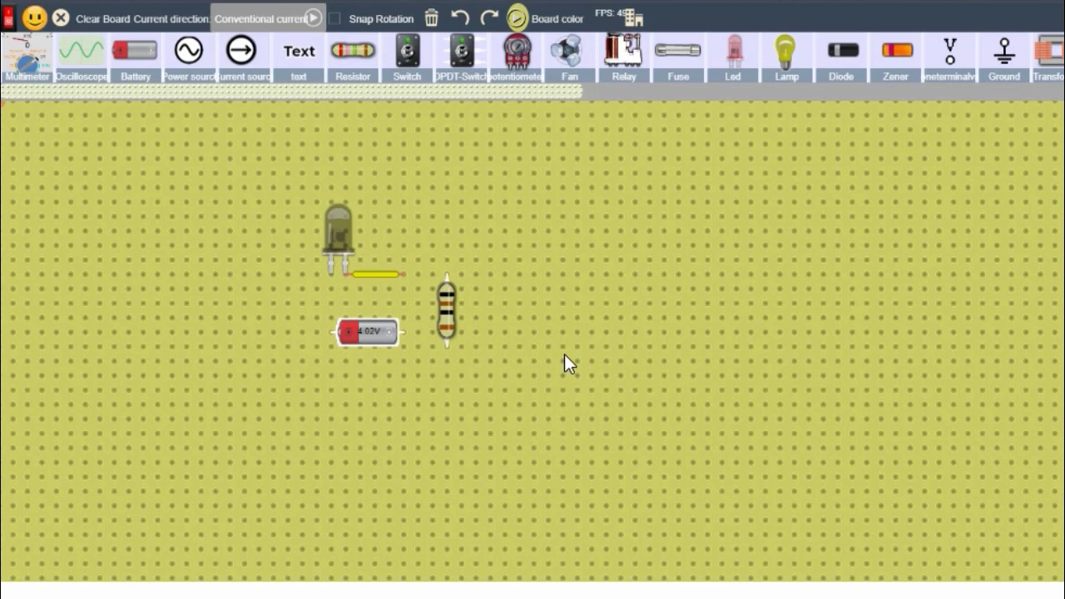
{"action": "key", "text": "ctrl+shift+z"}
{"action": "key", "text": "ctrl+shift+z"}
{"action": "key", "text": "ctrl+shift+z"}
{"action": "key", "text": "ctrl+shift+z"}
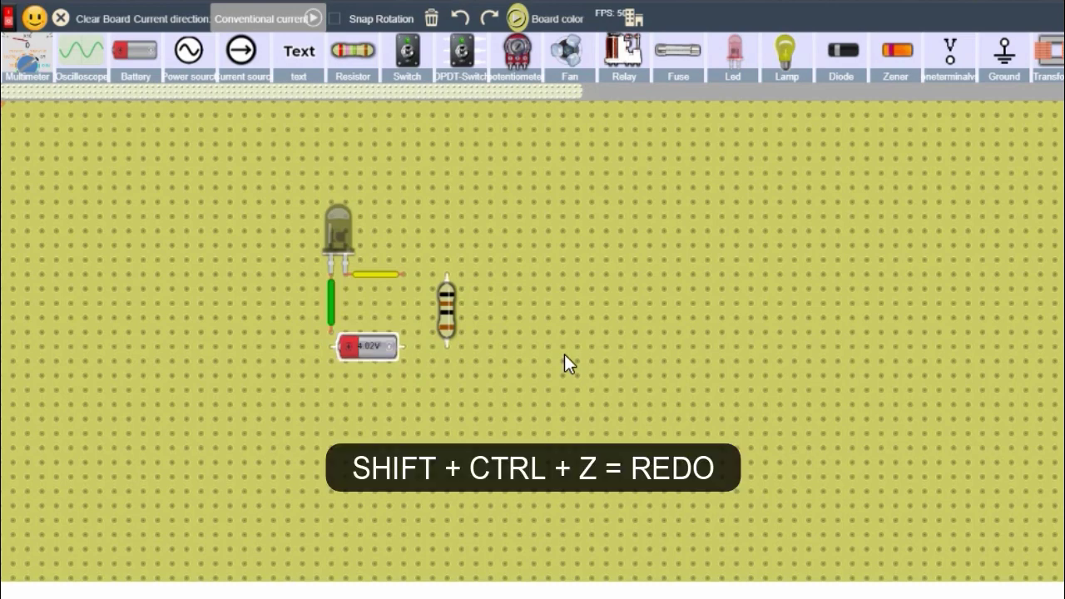
{"action": "key", "text": "ctrl+shift+z"}
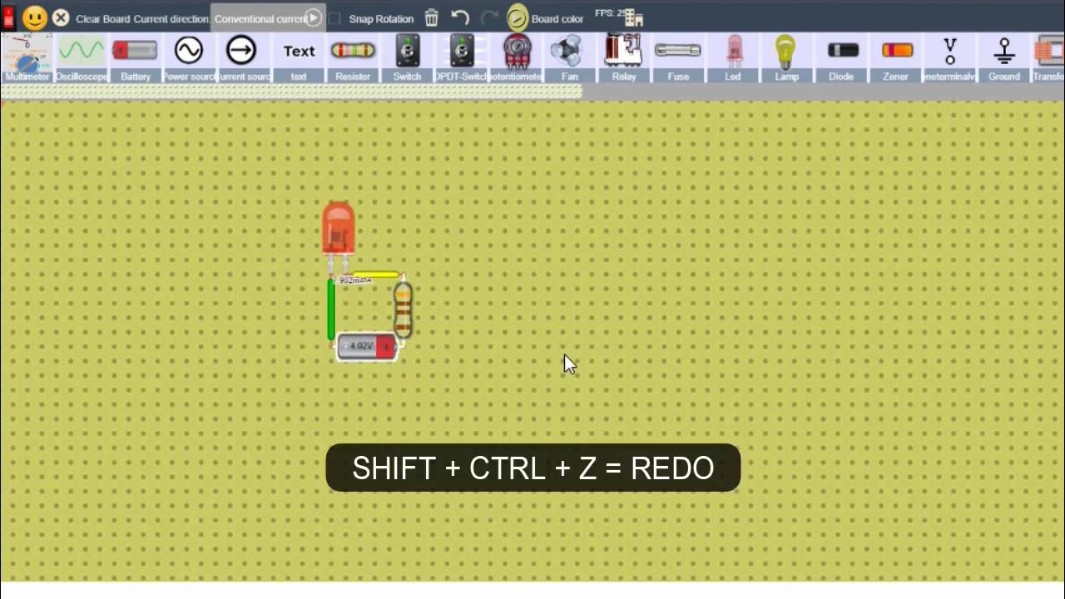